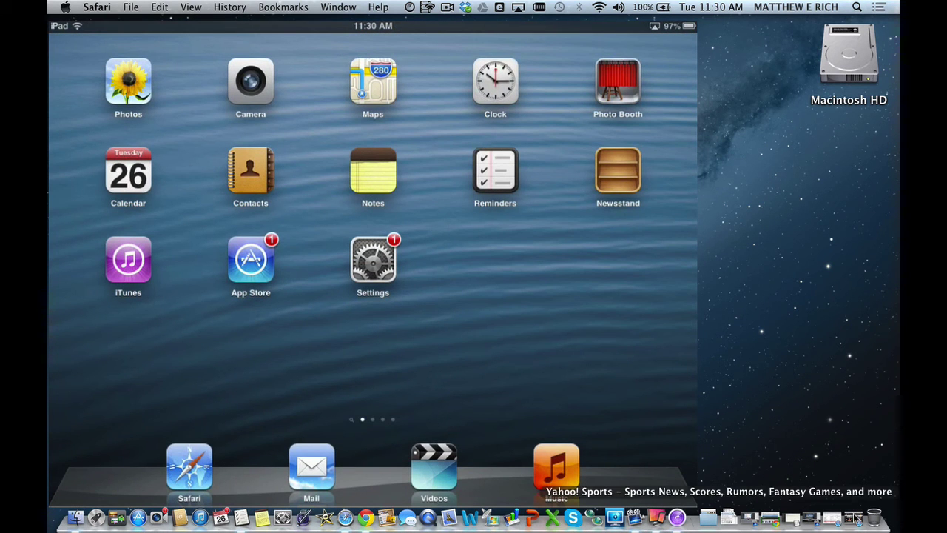
{"action": "left_click", "coordinate": [856, 521]}
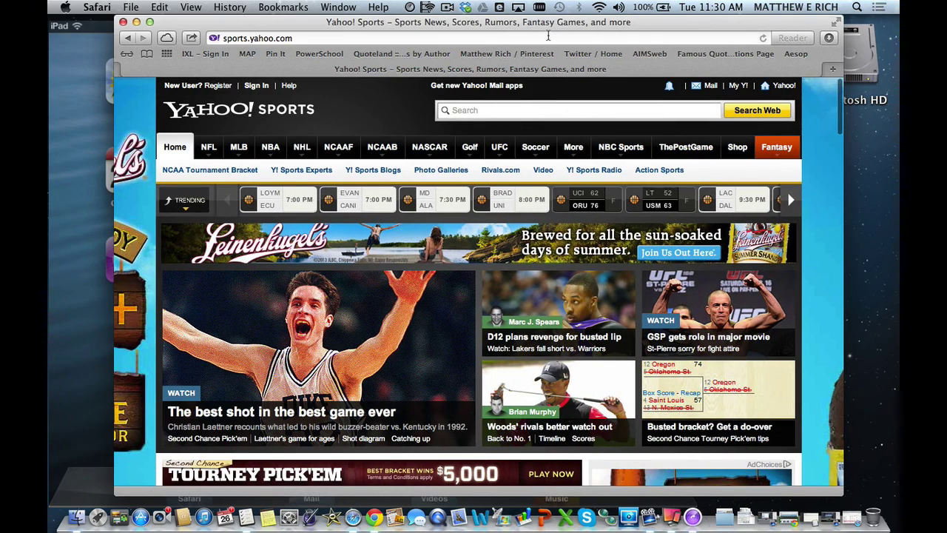
{"action": "left_click", "coordinate": [547, 35]}
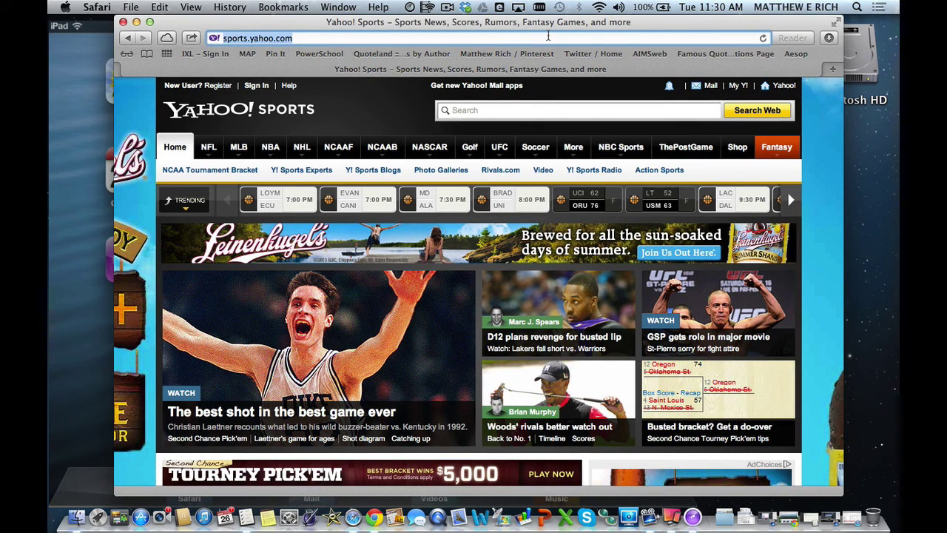
{"action": "key", "text": "BackSpace"}
{"action": "type", "text": "www"}
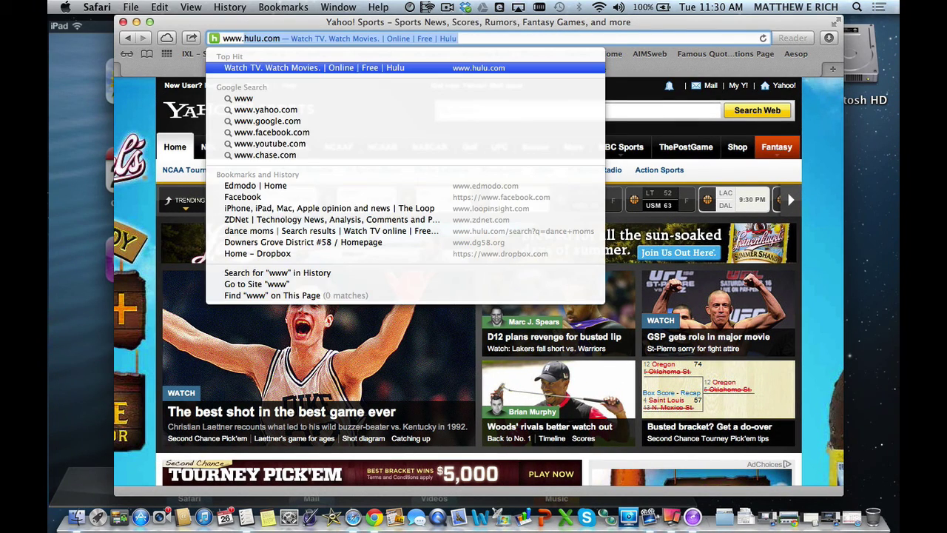
{"action": "type", "text": ".ic"}
{"action": "key", "text": "Return"}
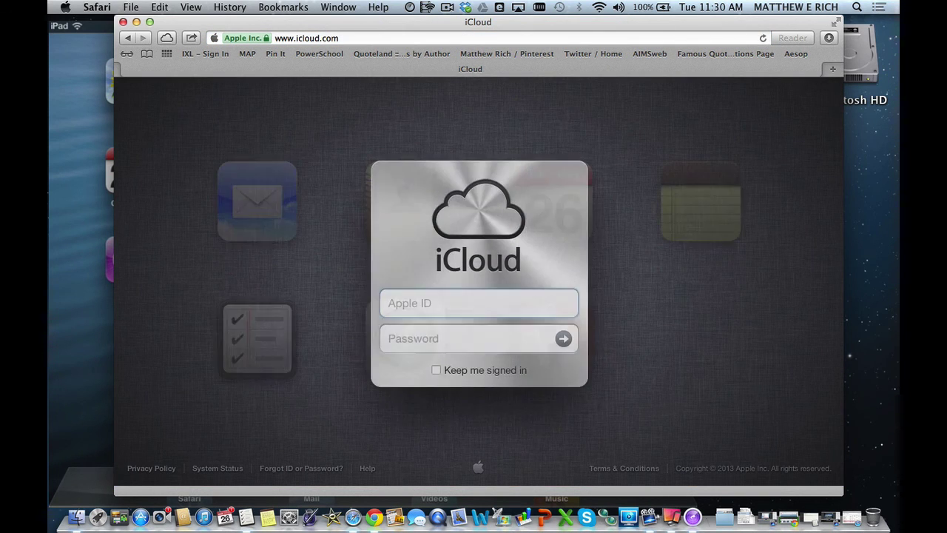
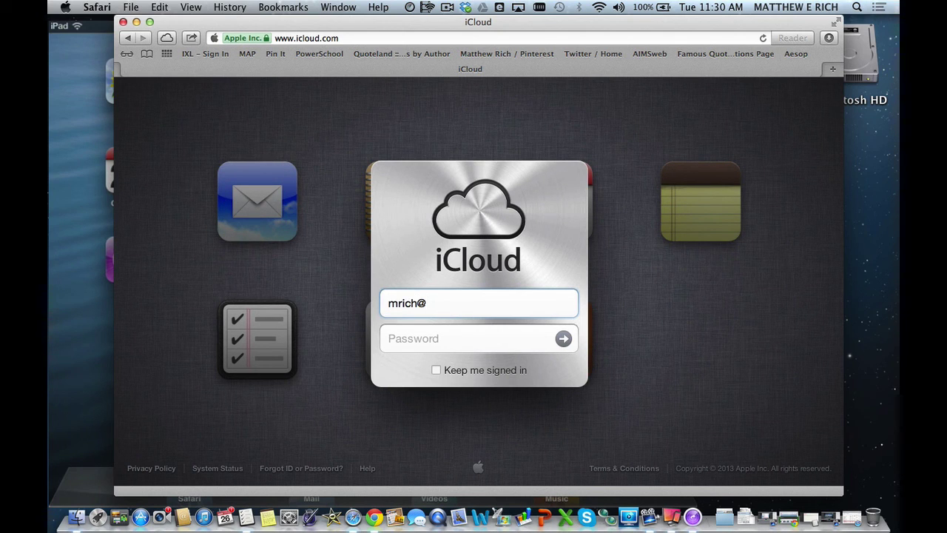
Sign in to iCloud with the Apple ID e-mail and account password.
{"action": "key", "text": "Tab"}
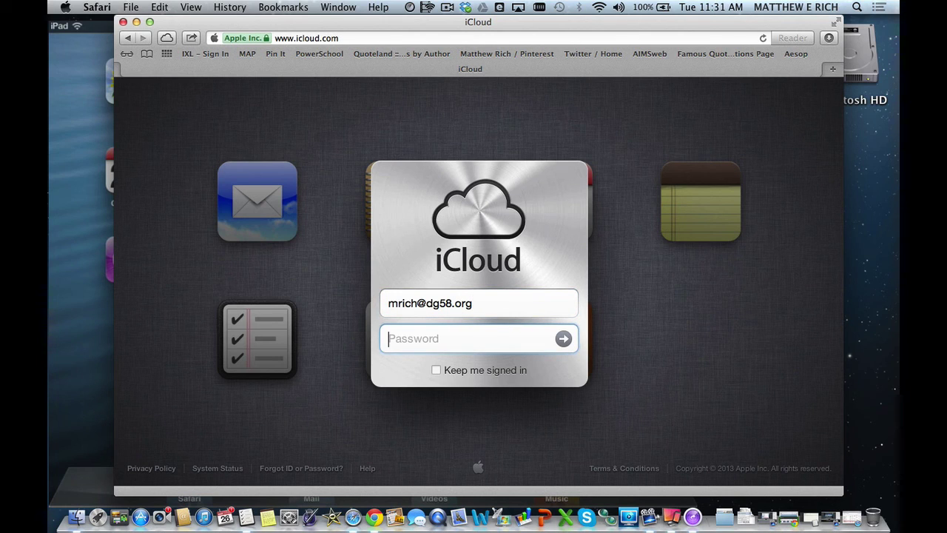
{"action": "type", "text": "•••••••••••••"}
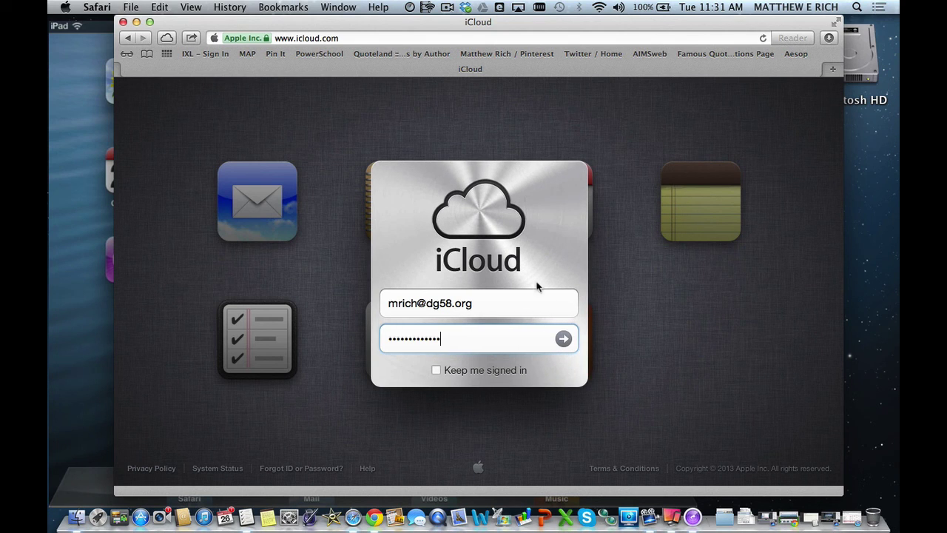
{"action": "left_click", "coordinate": [564, 339]}
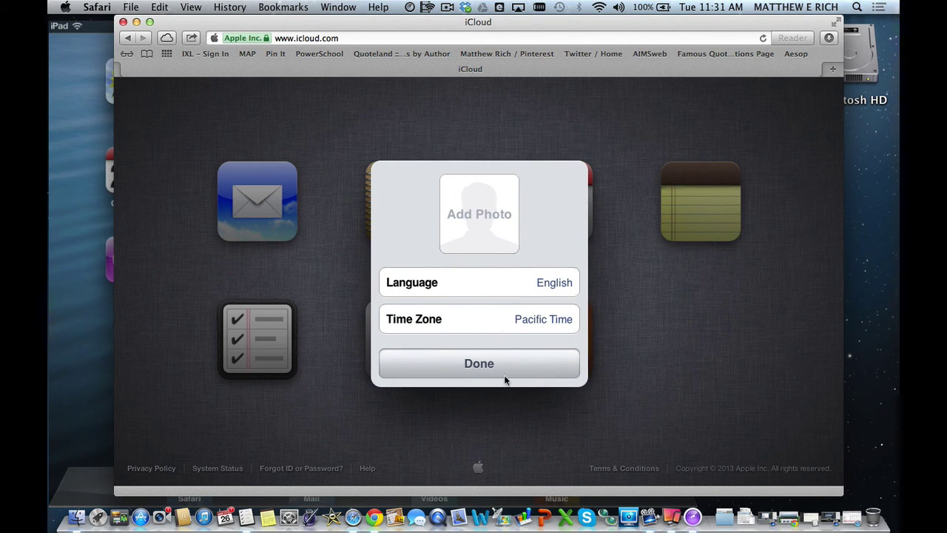
Complete the iCloud setup panel and launch Find My iPhone showing All Devices.
{"action": "left_click", "coordinate": [499, 362]}
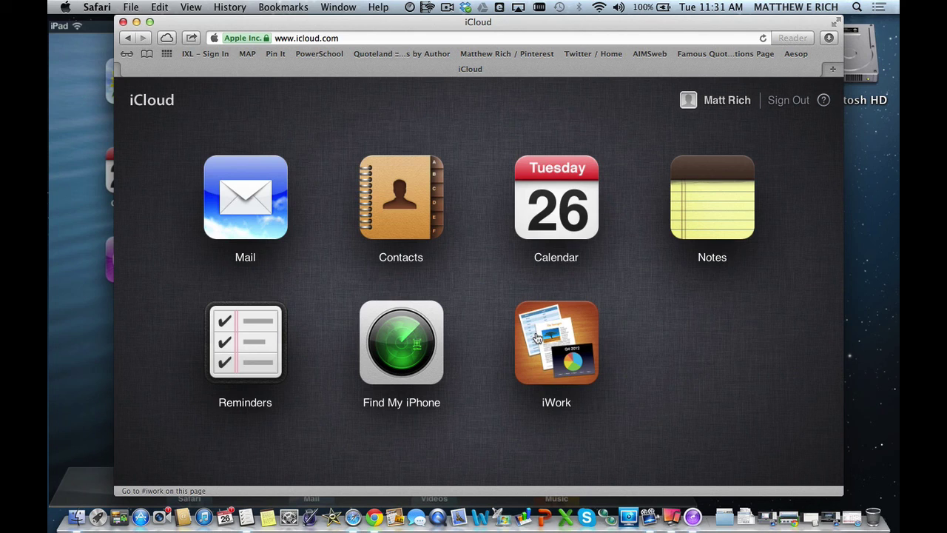
{"action": "left_click", "coordinate": [408, 342]}
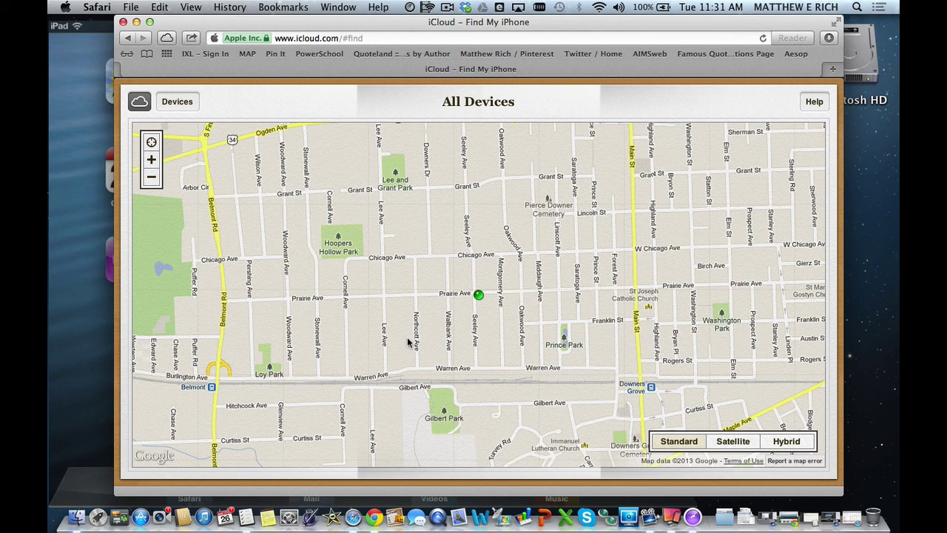
Select the iPad ll31567mini on the map and play a sound on it.
{"action": "left_click", "coordinate": [176, 102]}
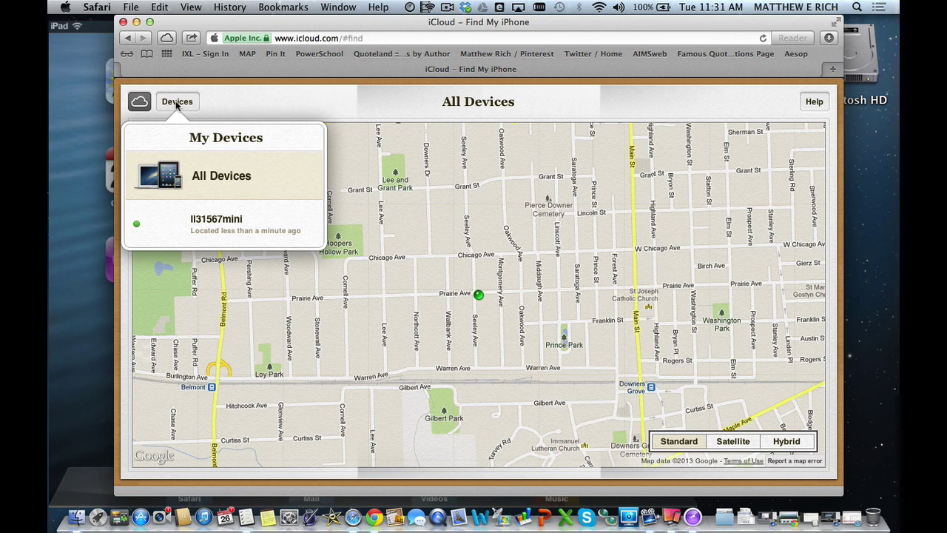
{"action": "left_click", "coordinate": [176, 102]}
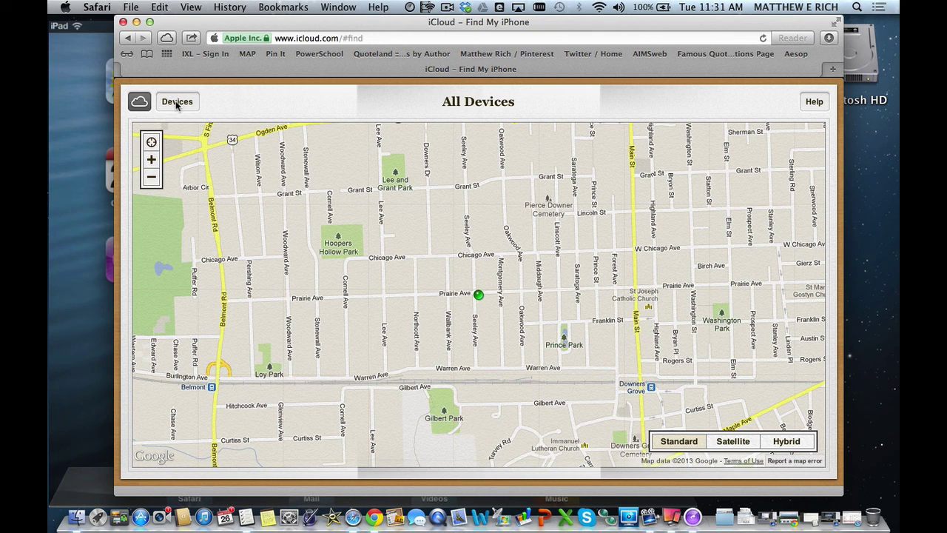
{"action": "left_click", "coordinate": [479, 296]}
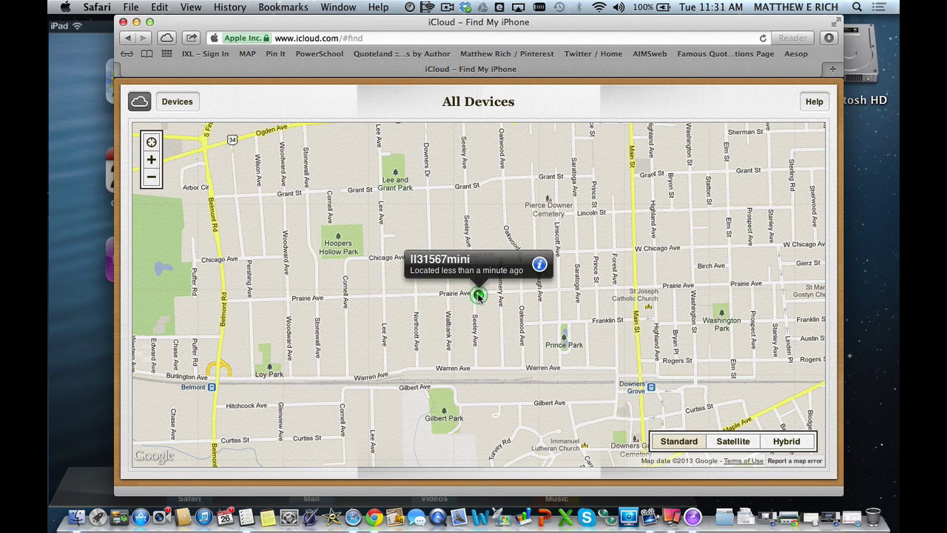
{"action": "left_click", "coordinate": [543, 265]}
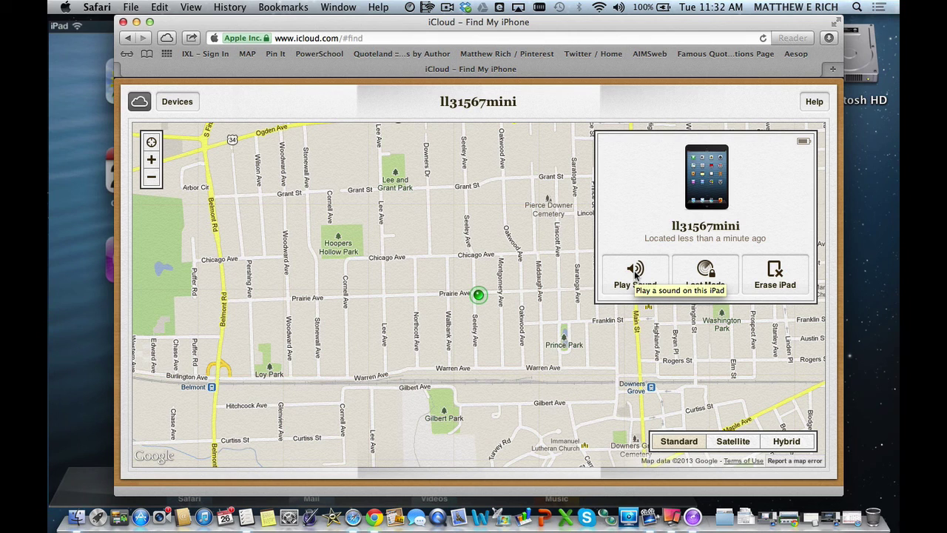
{"action": "left_click", "coordinate": [635, 276]}
{"action": "left_click", "coordinate": [92, 264]}
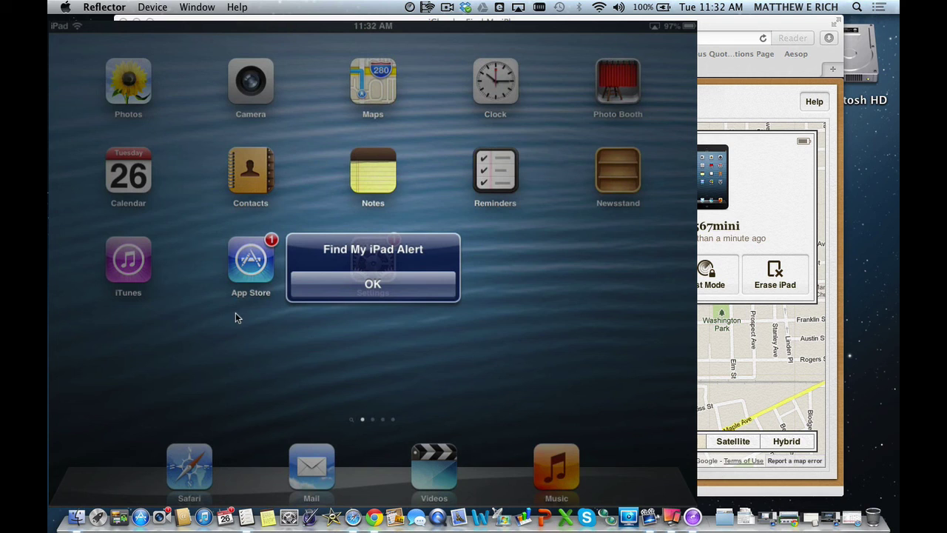
Dismiss the Find My iPad Alert in Reflector and return to the Find My iPhone page.
{"action": "left_click", "coordinate": [346, 296]}
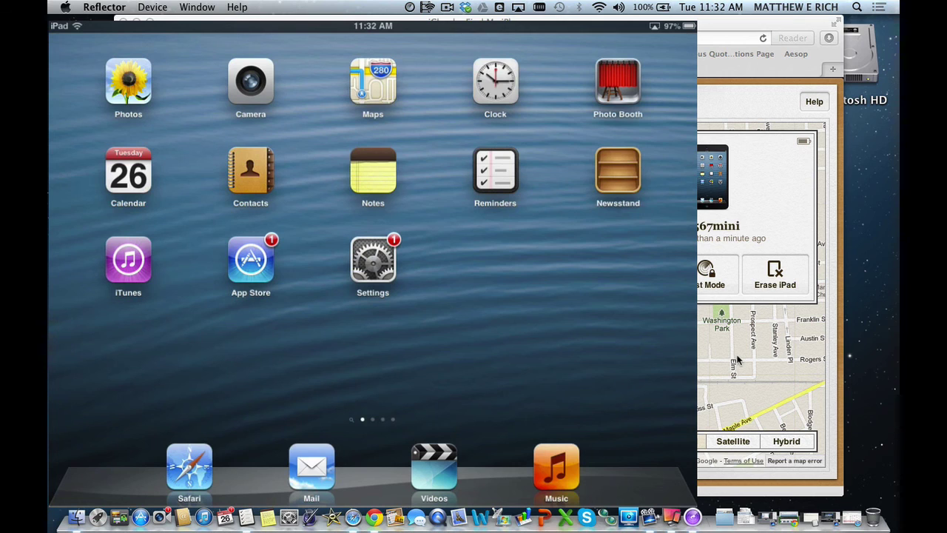
{"action": "left_click", "coordinate": [737, 360]}
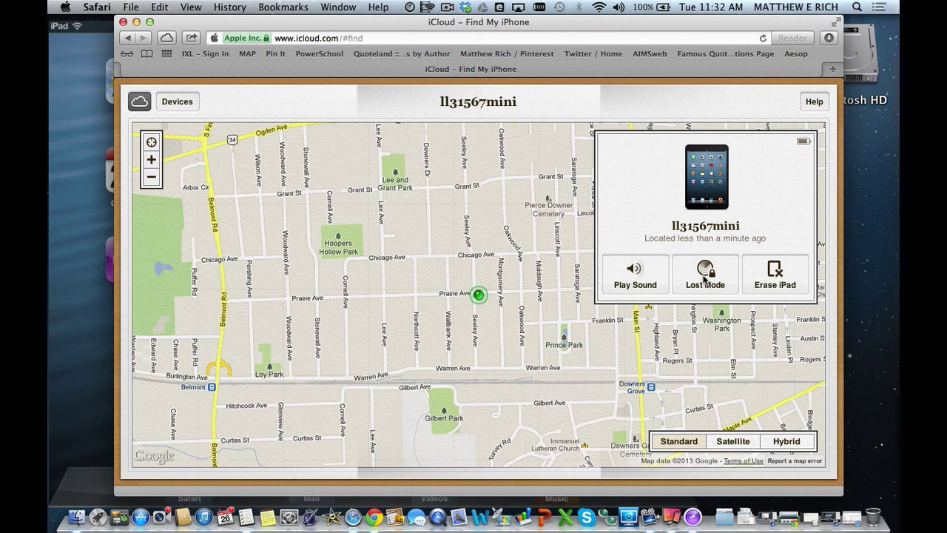
Put the iPad in Lost Mode with a four-digit passcode and re-enter it to confirm.
{"action": "left_click", "coordinate": [707, 280]}
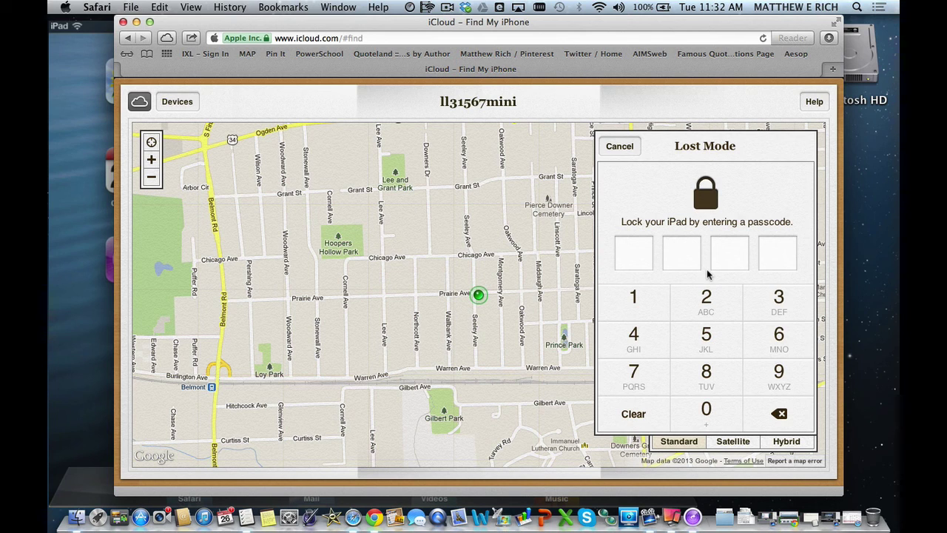
{"action": "left_click", "coordinate": [707, 411]}
{"action": "left_click", "coordinate": [706, 411]}
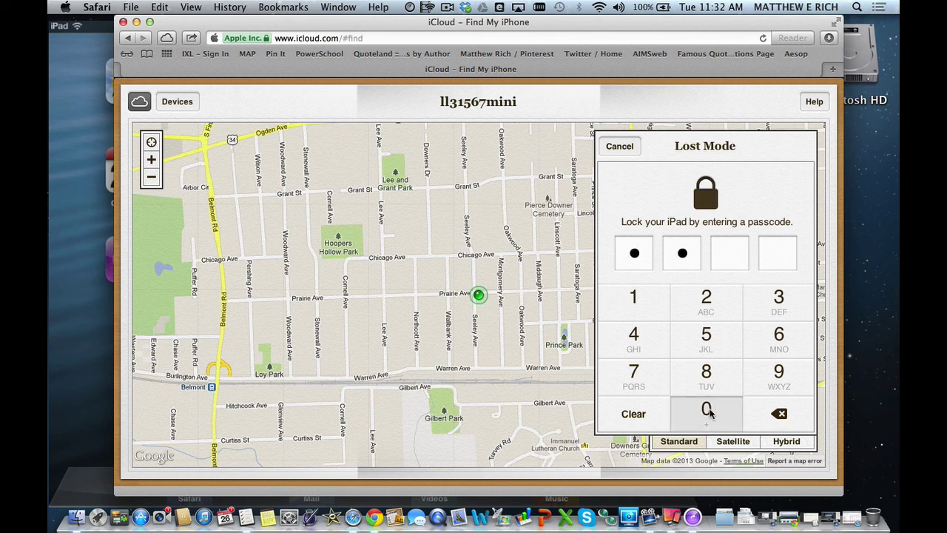
{"action": "left_click", "coordinate": [707, 410]}
{"action": "left_click", "coordinate": [706, 411]}
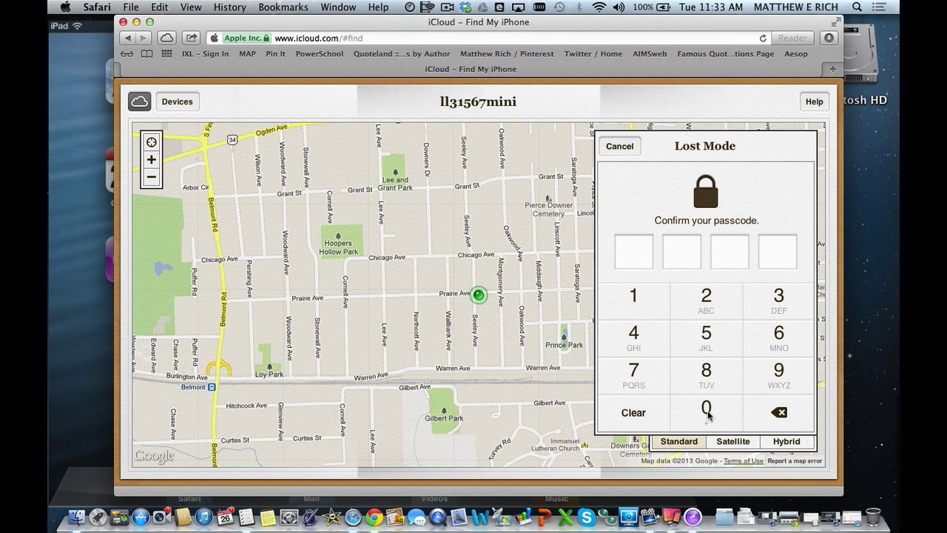
{"action": "left_click", "coordinate": [707, 411]}
{"action": "left_click", "coordinate": [707, 410]}
{"action": "left_click", "coordinate": [706, 410]}
Confirm the passcode, skip the phone number, and submit 'This is a test of me locking down my iPad'.
{"action": "left_click", "coordinate": [707, 412]}
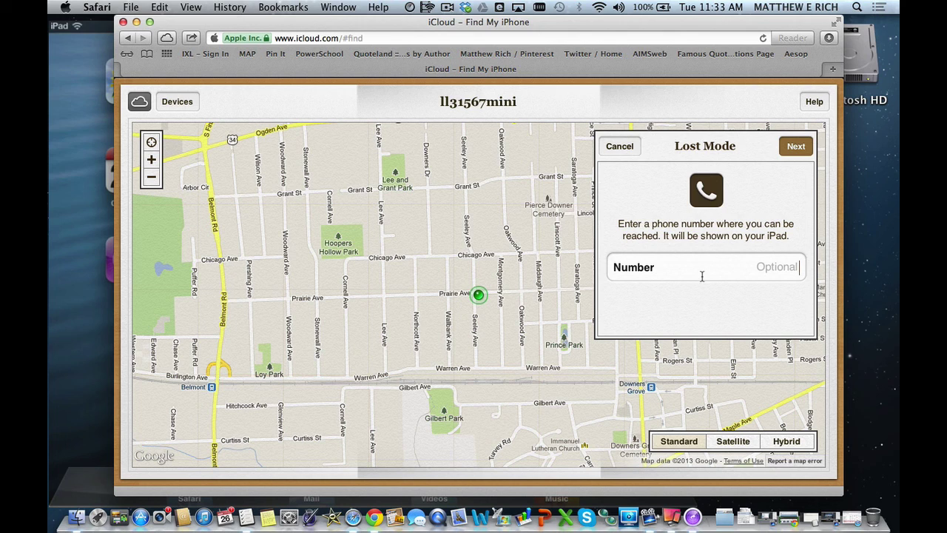
{"action": "left_click", "coordinate": [796, 147]}
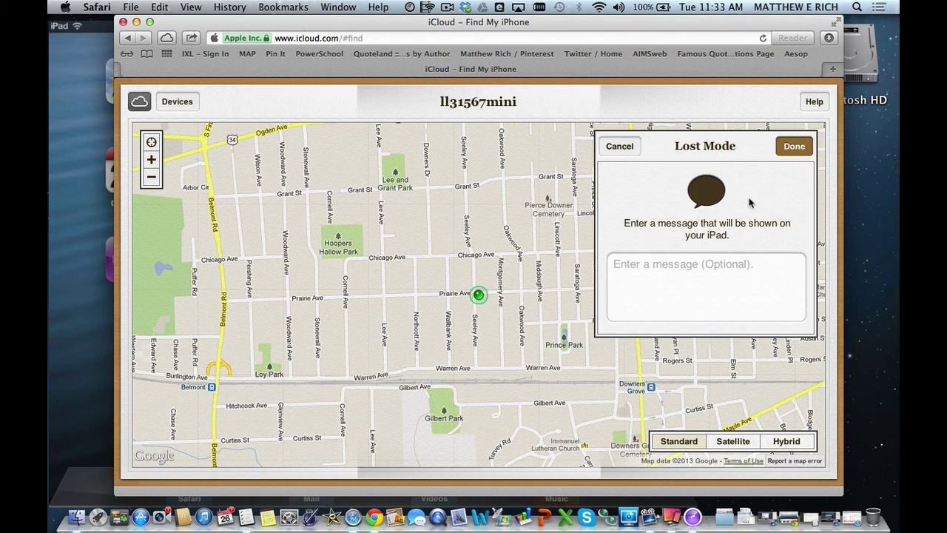
{"action": "left_click", "coordinate": [699, 278]}
{"action": "type", "text": "This is"}
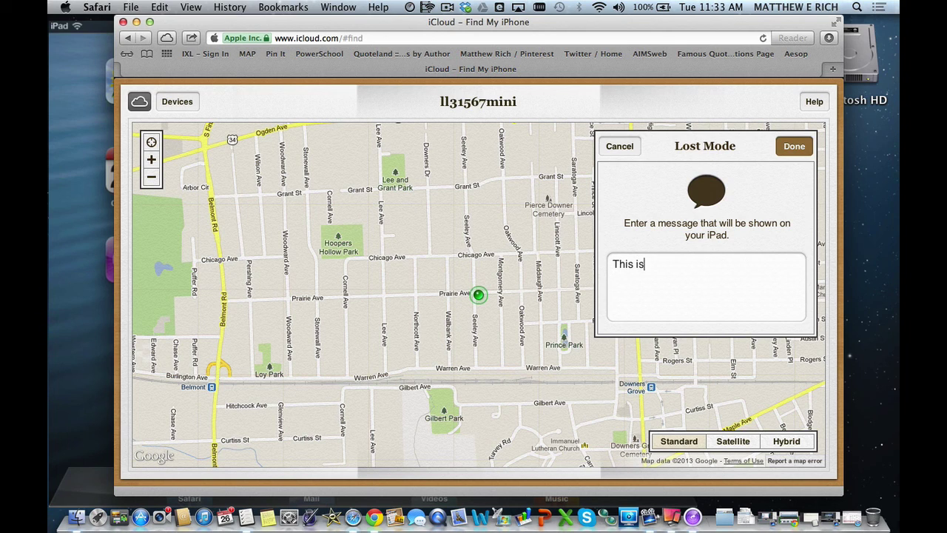
{"action": "type", "text": " a test of me locking dow"}
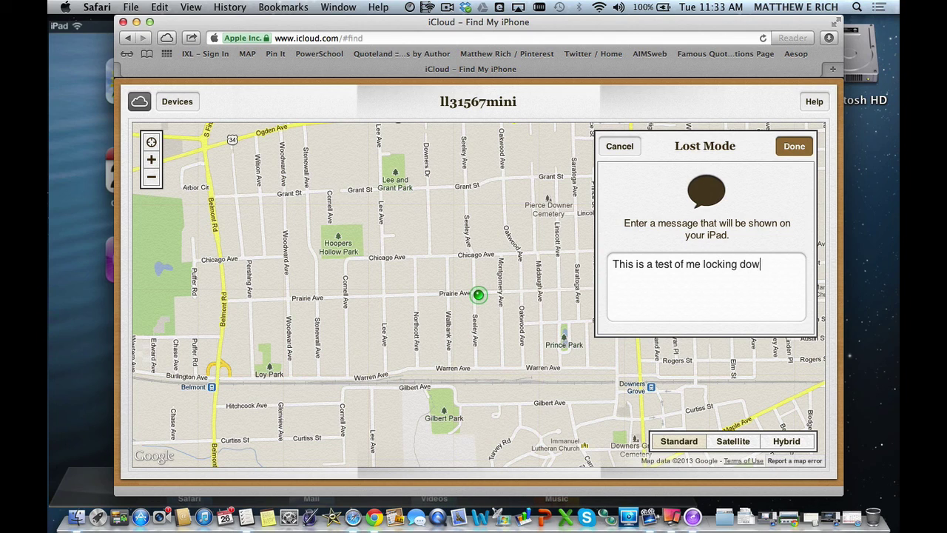
{"action": "type", "text": "n my iPad"}
{"action": "left_click", "coordinate": [795, 148]}
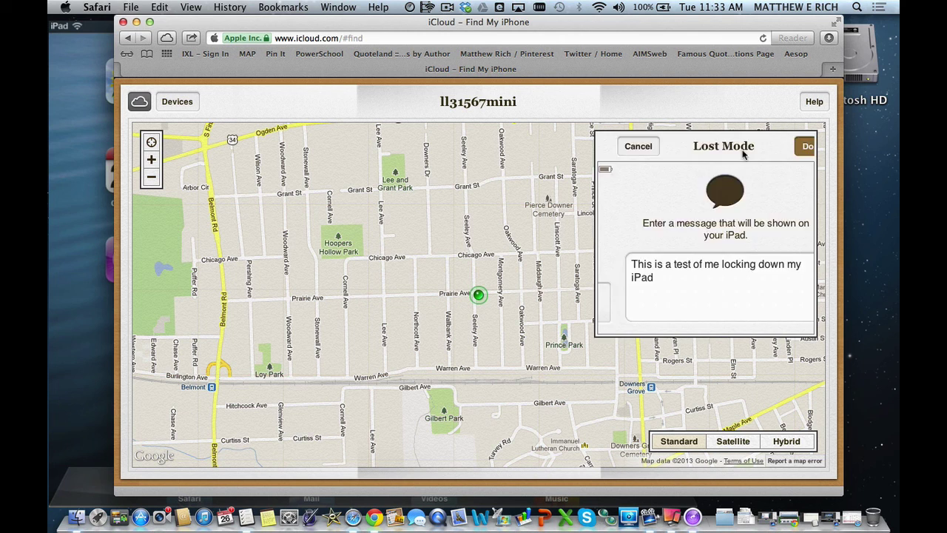
{"action": "left_click", "coordinate": [84, 255]}
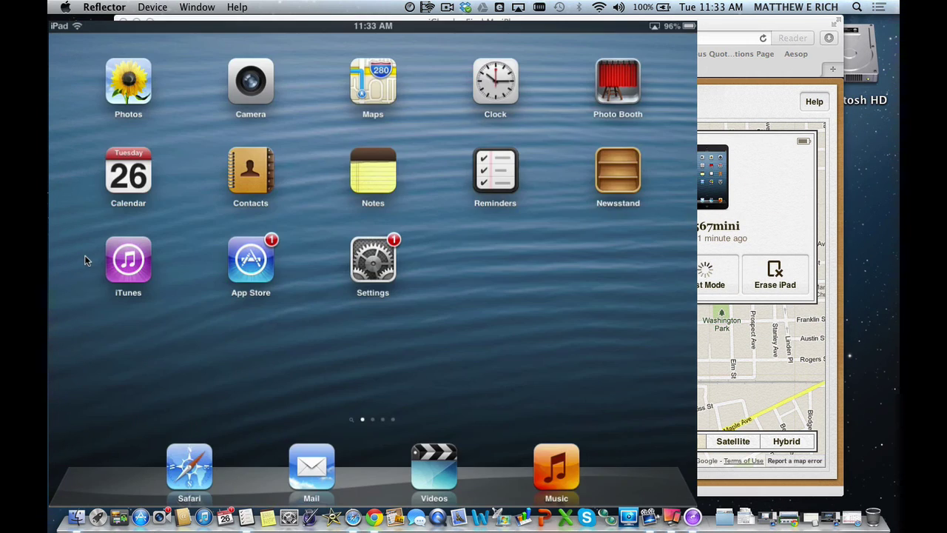